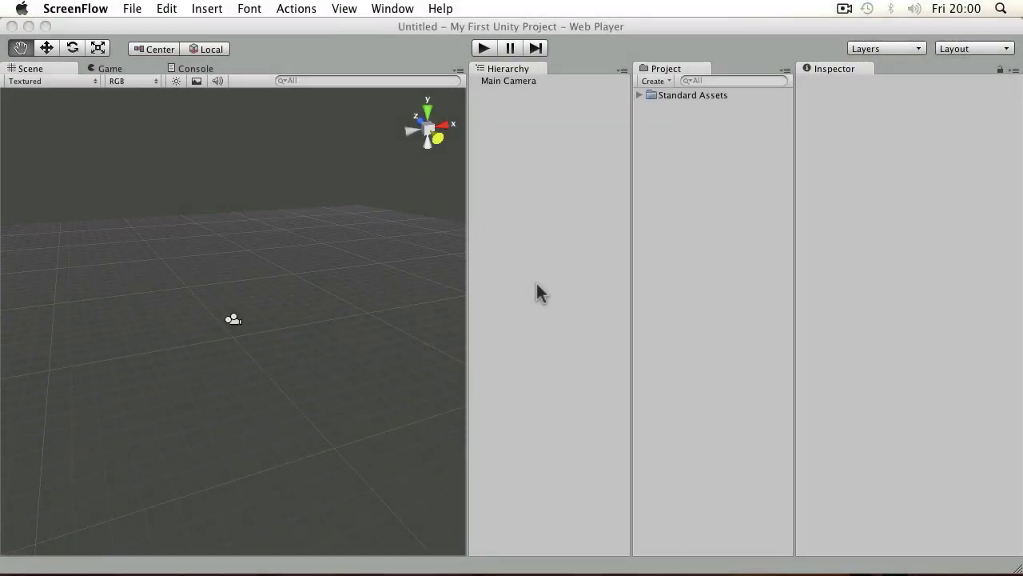
Bring the Unity editor with the untitled Main Camera scene to the front.
click(57, 74)
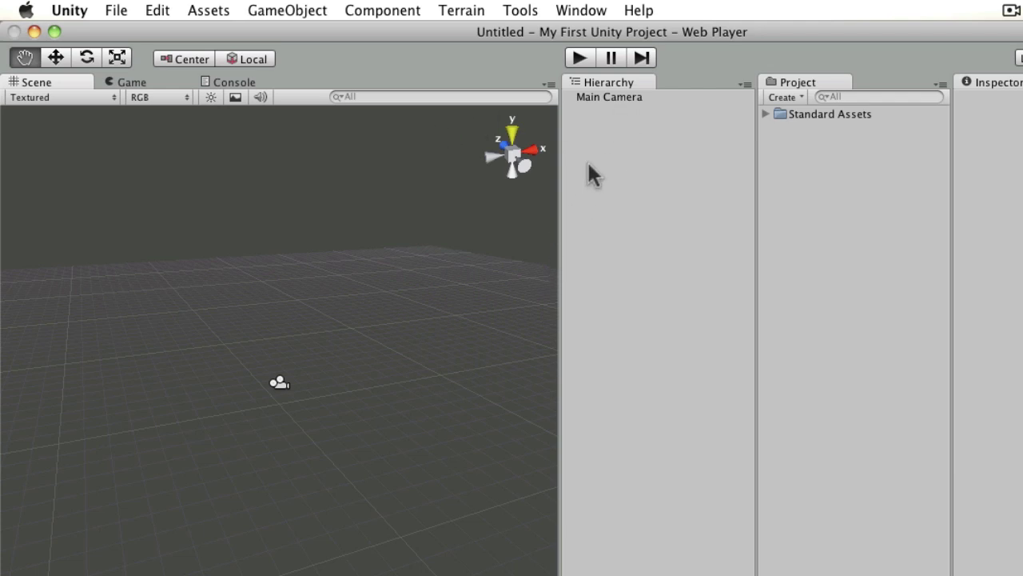
Select the Main Camera and cycle through the Move, Rotate and Scale tools back to Hand.
click(607, 98)
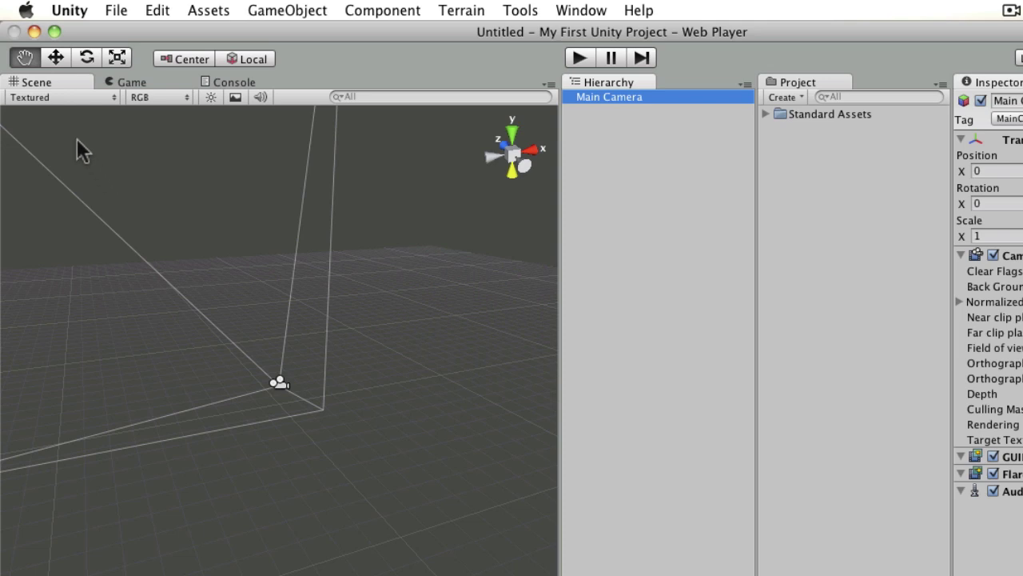
click(55, 58)
click(86, 58)
click(117, 57)
click(25, 57)
Orbit and zoom the Scene view around the Main Camera to look down its frustum.
alt+drag(67, 220, 292, 317)
alt+drag(366, 313, 280, 309)
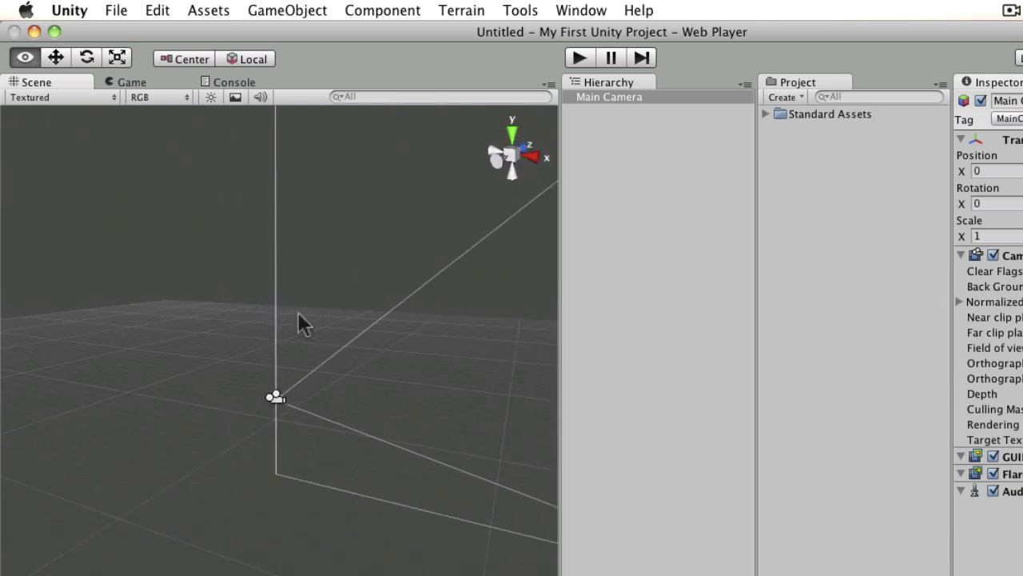
alt+right_drag(324, 336, 339, 296)
alt+drag(339, 295, 345, 386)
alt+right_drag(332, 398, 343, 377)
alt+drag(343, 377, 185, 102)
Orbit the view until it is level with the ground, then deselect the Main Camera.
alt+drag(100, 180, 272, 407)
alt+drag(339, 407, 435, 379)
alt+right_drag(436, 381, 440, 376)
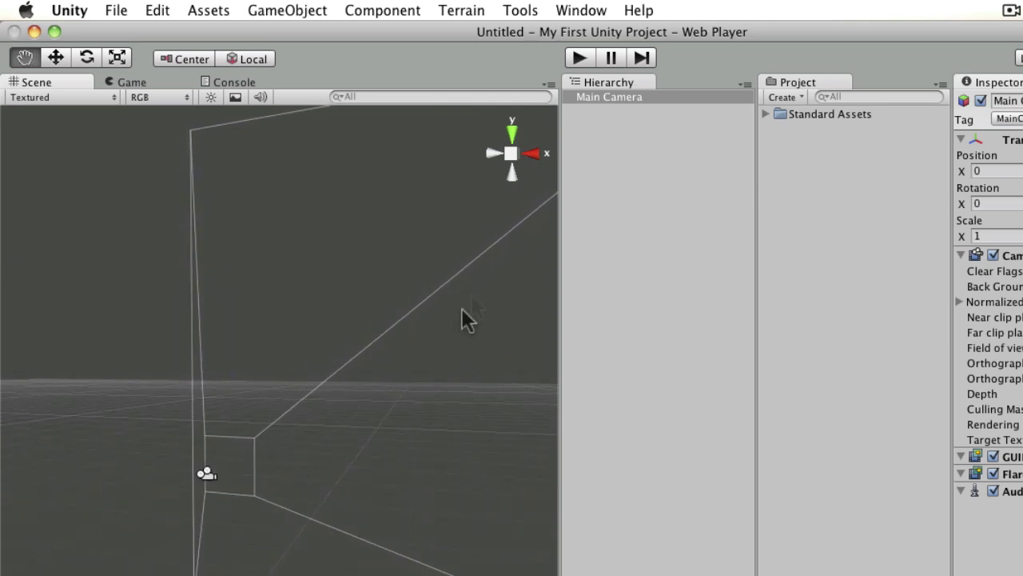
alt+drag(88, 314, 611, 264)
click(621, 110)
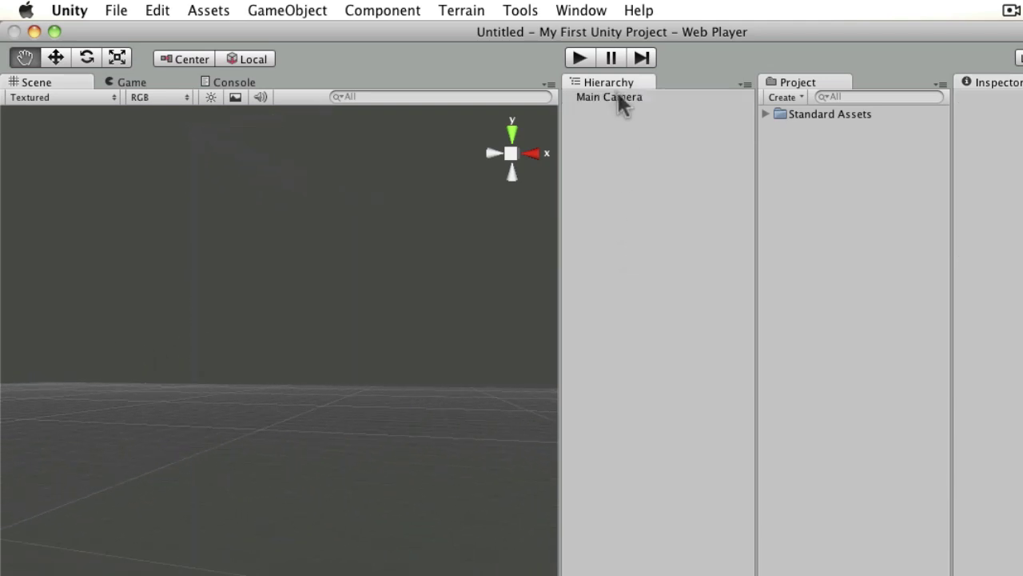
Frame the Main Camera with F, deselect it, and open the GameObject menu.
click(610, 97)
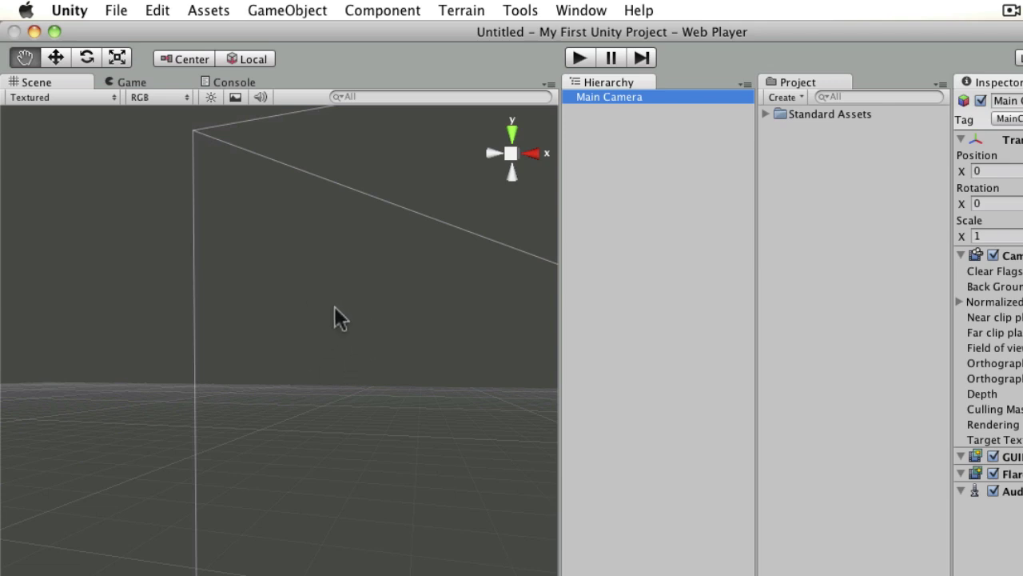
key(f)
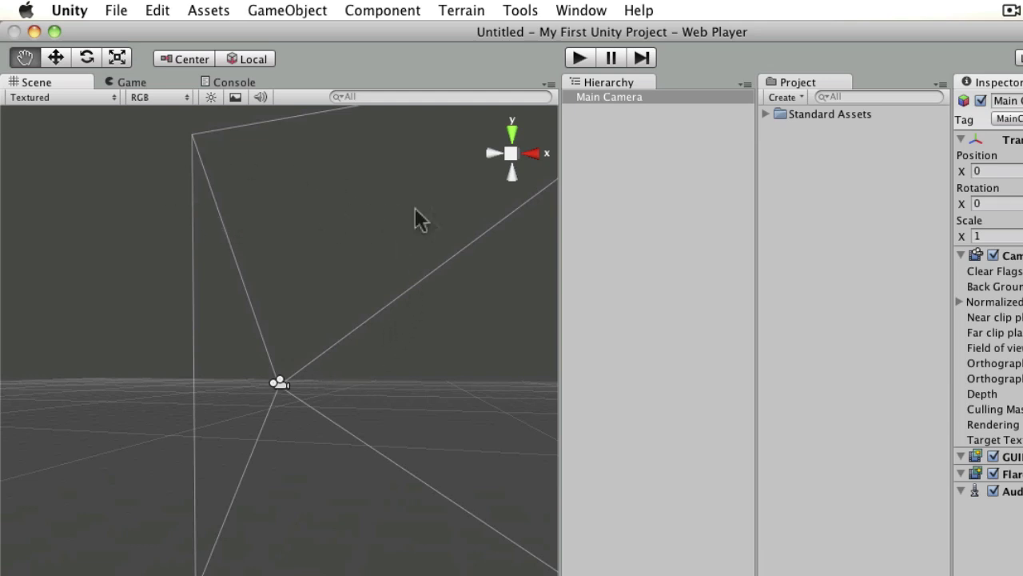
click(627, 190)
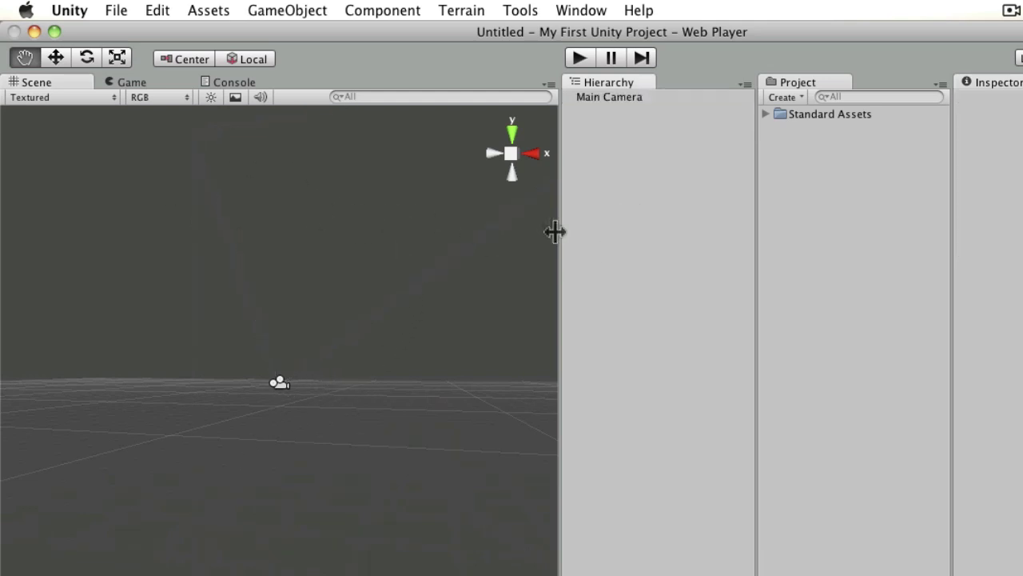
click(290, 9)
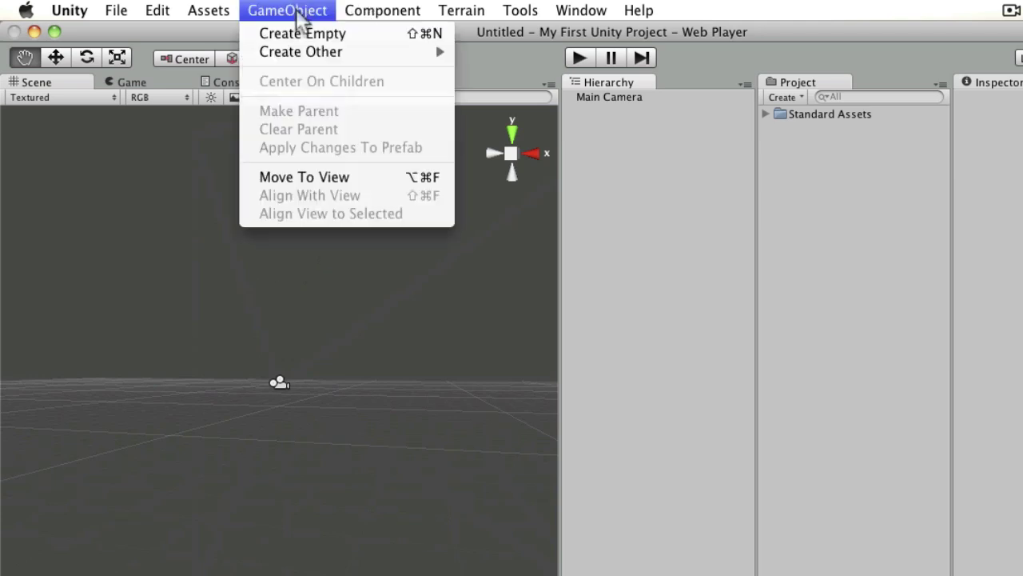
Create a cube via Create Other, rename it box1, and frame it with F.
mouse_move(431, 51)
click(490, 222)
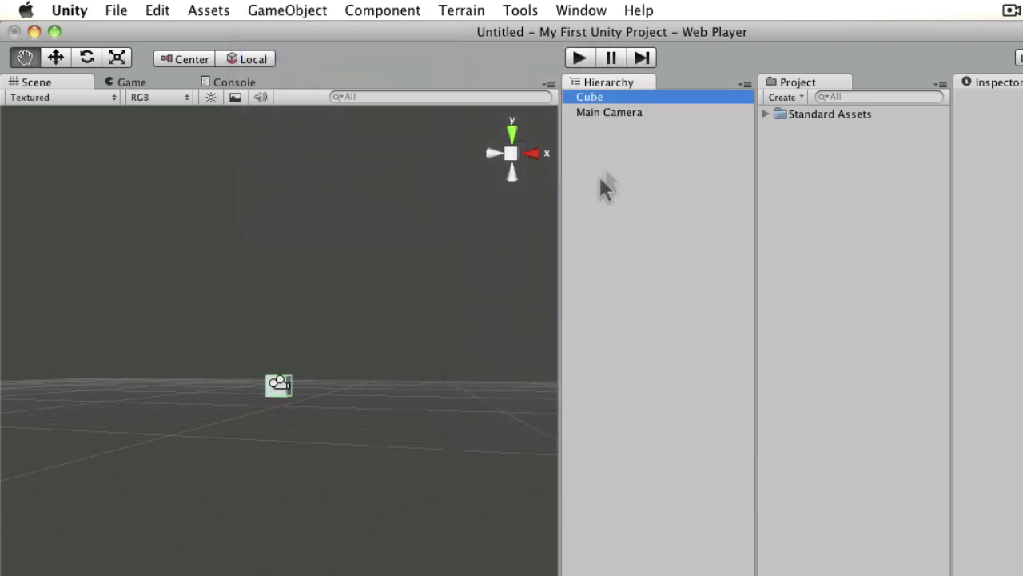
click(594, 98)
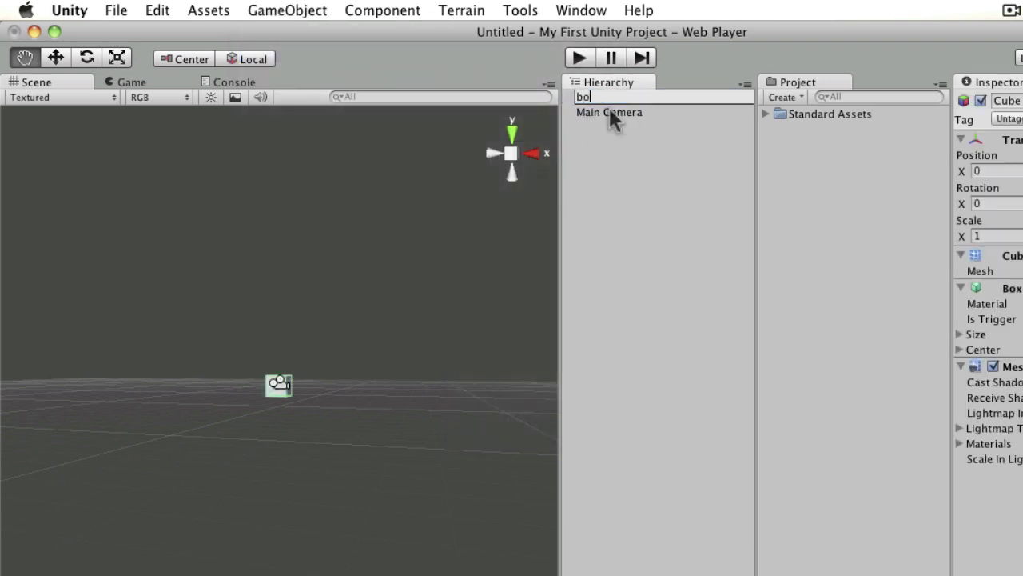
text(box1)
key(Return)
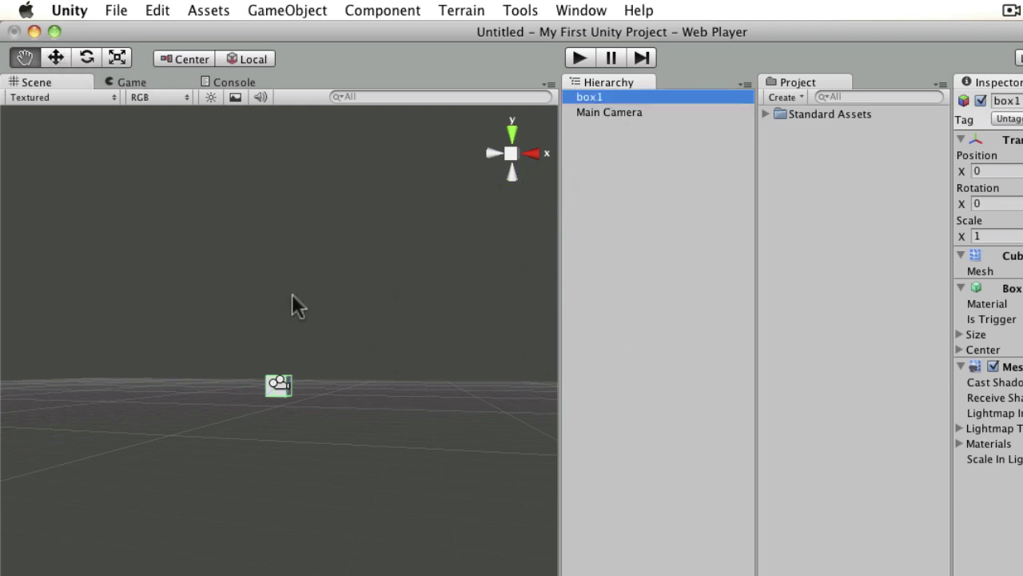
key(f)
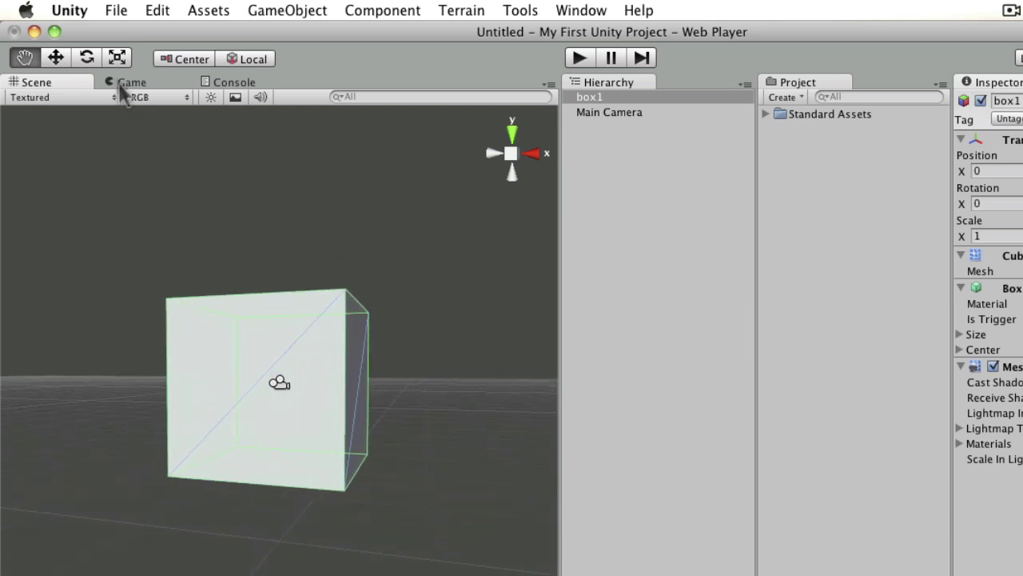
Drag box1's Move handles to place it left of the camera at X ≈ -2.97.
click(57, 59)
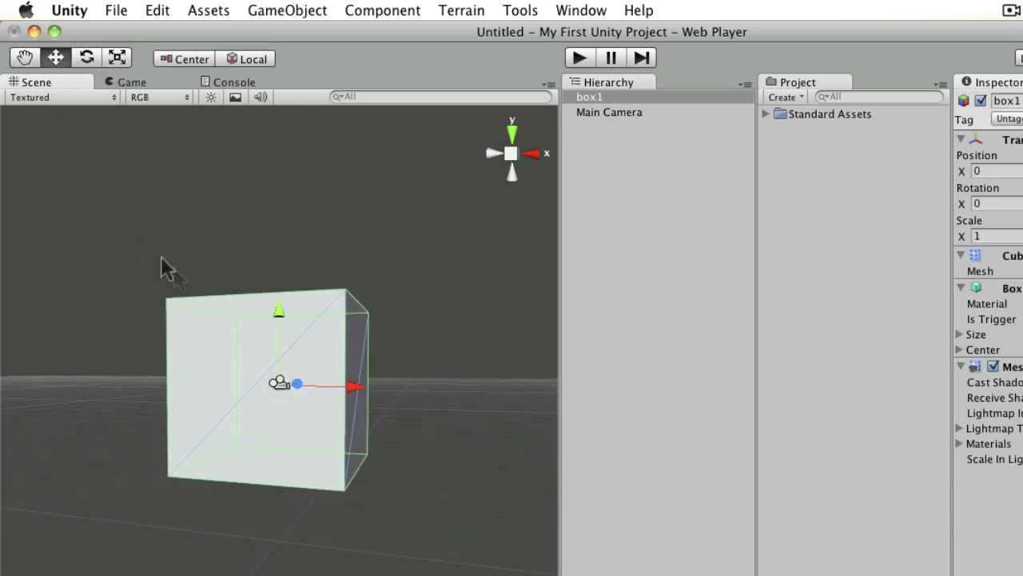
drag(279, 317, 282, 184)
drag(354, 245, 160, 303)
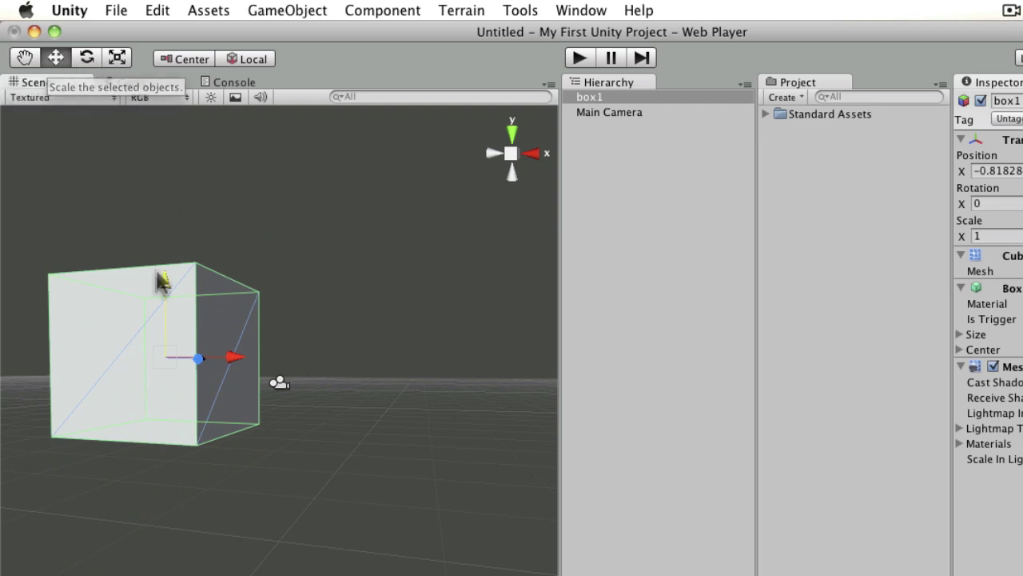
drag(164, 284, 168, 376)
drag(228, 471, 295, 361)
drag(234, 343, 253, 240)
drag(309, 304, 270, 302)
drag(189, 320, 152, 312)
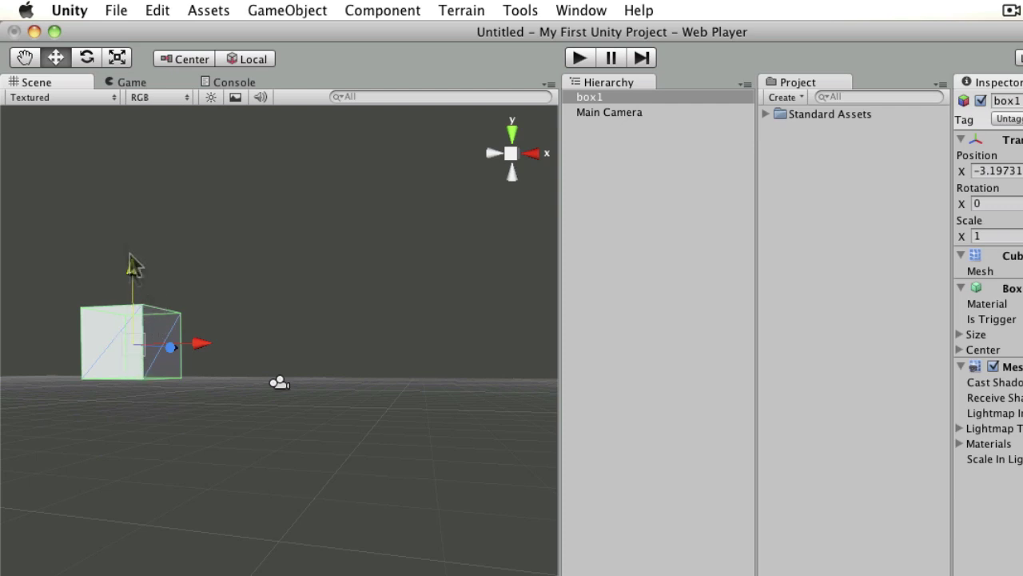
drag(201, 354, 206, 311)
mouse_move(200, 360)
mouse_down()
mouse_move(133, 365)
mouse_move(206, 361)
mouse_up()
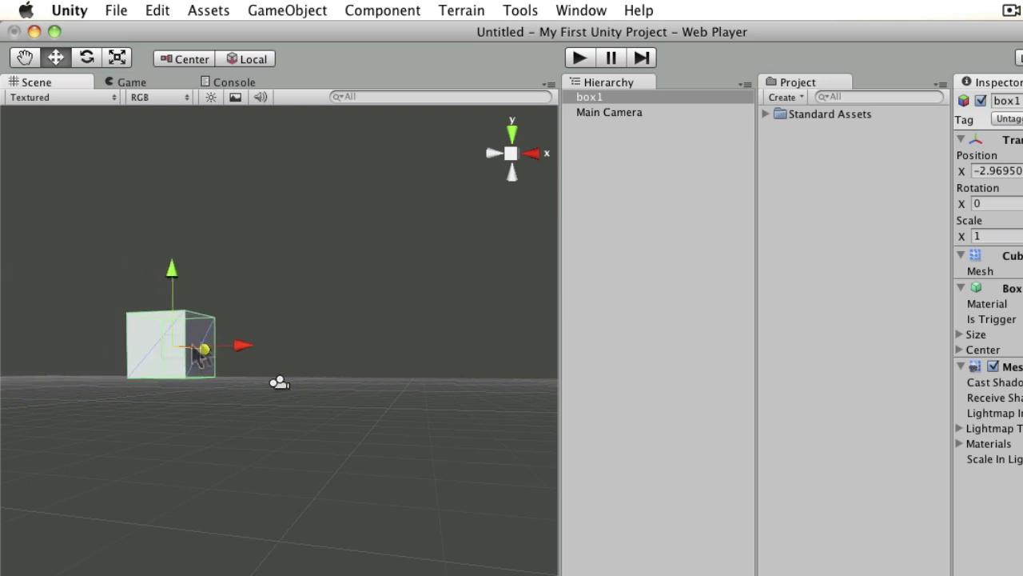
click(491, 154)
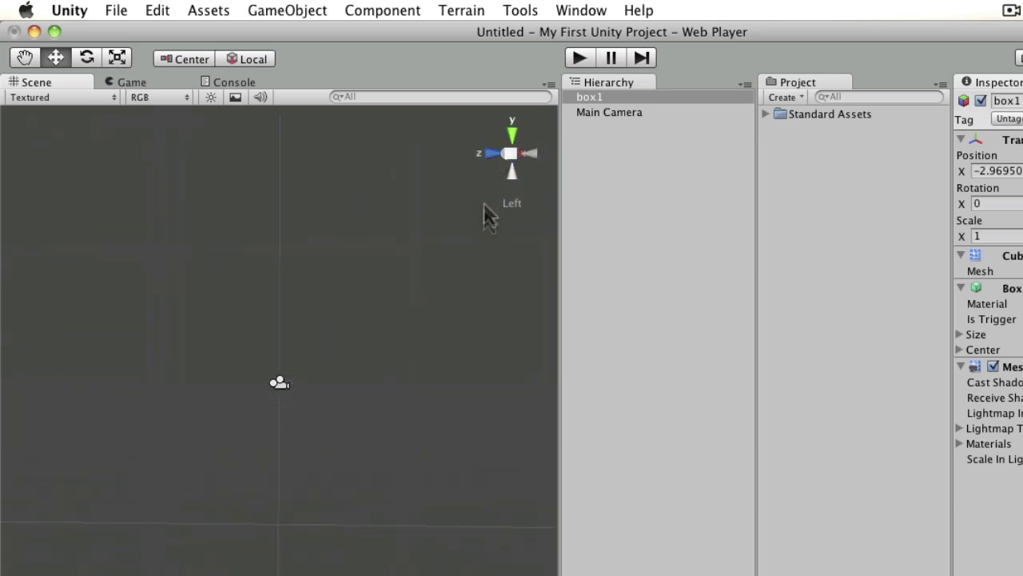
click(531, 155)
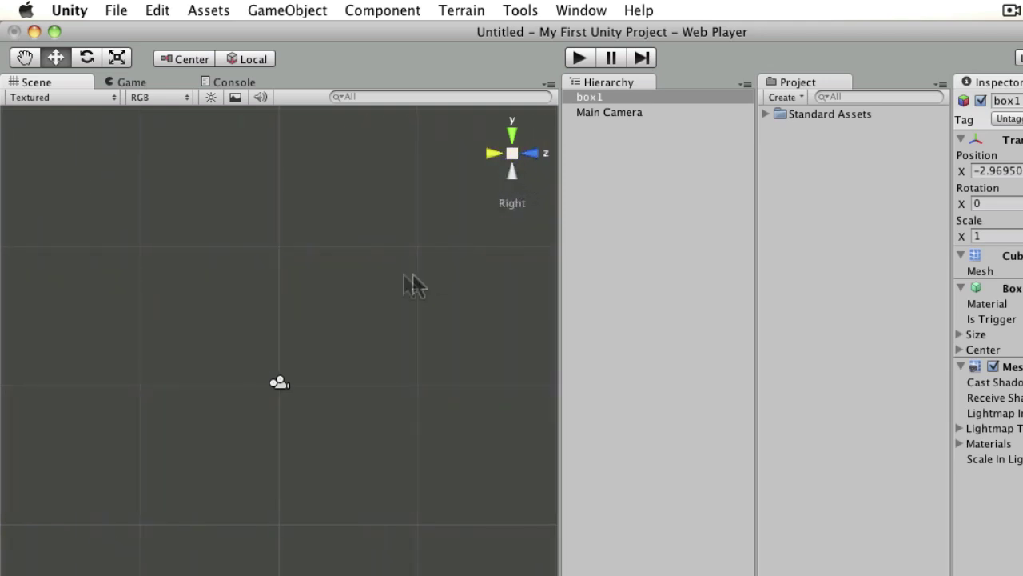
click(515, 156)
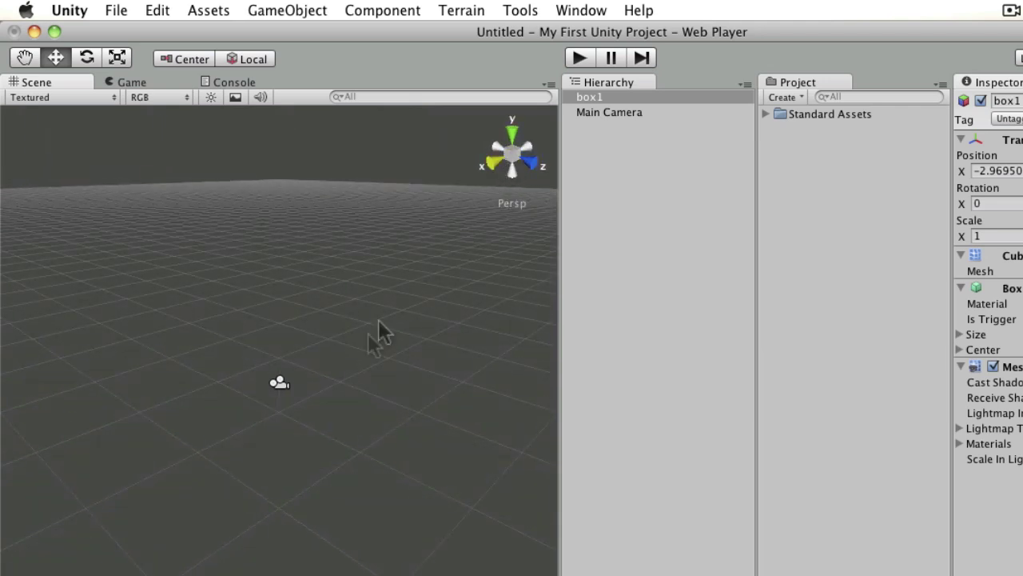
key(f)
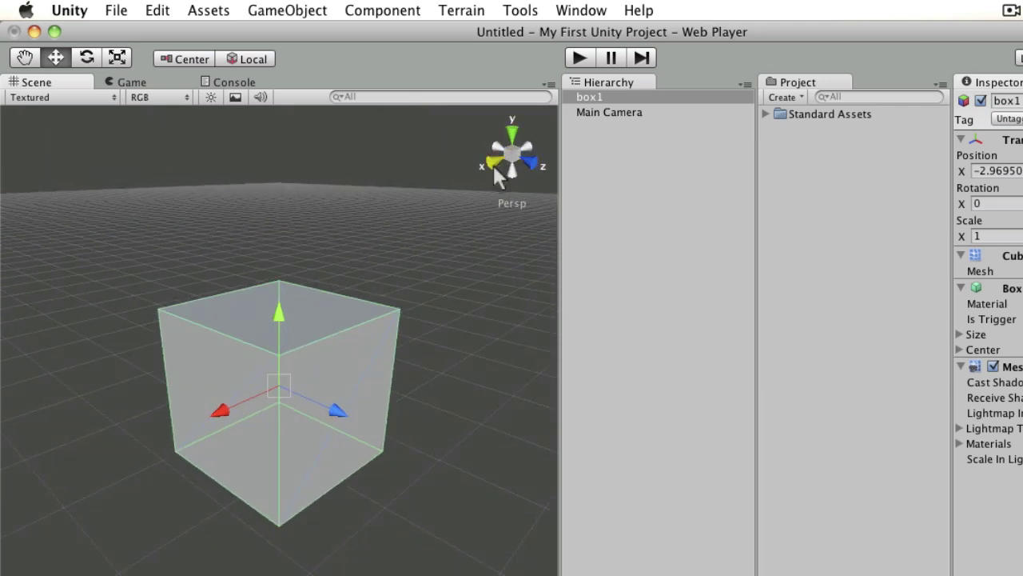
click(493, 164)
click(493, 160)
click(492, 159)
click(493, 160)
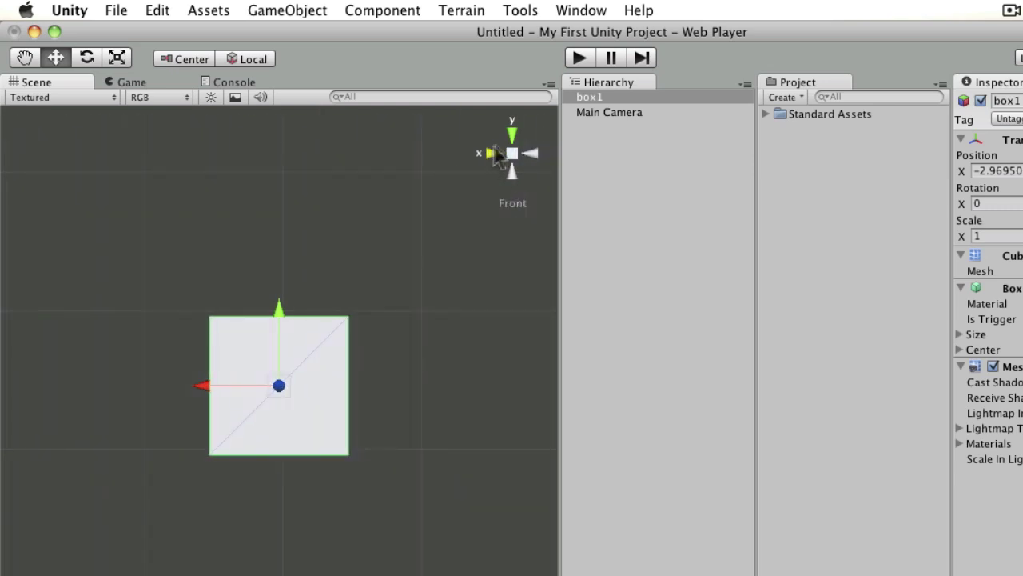
click(512, 139)
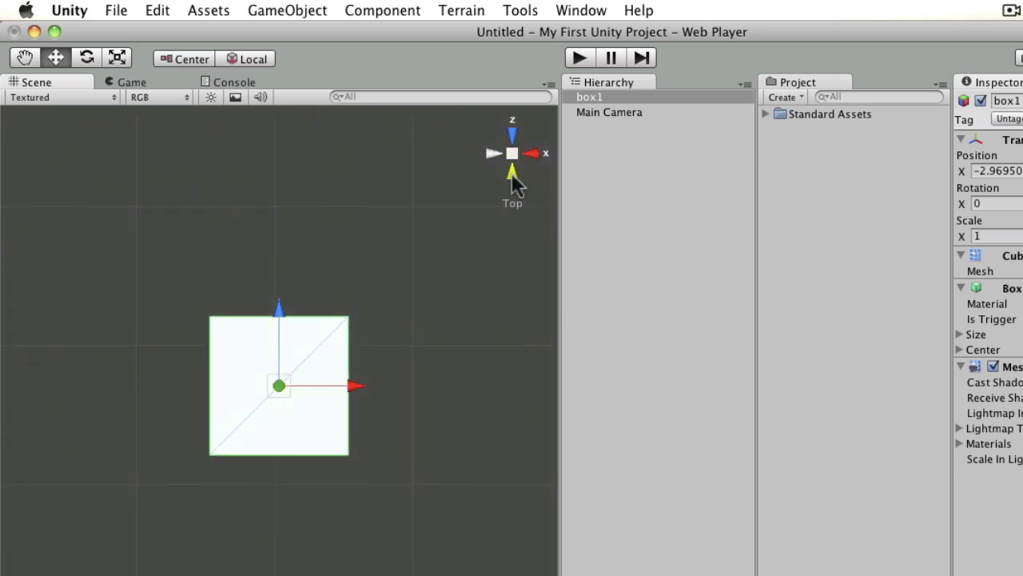
click(512, 170)
click(512, 172)
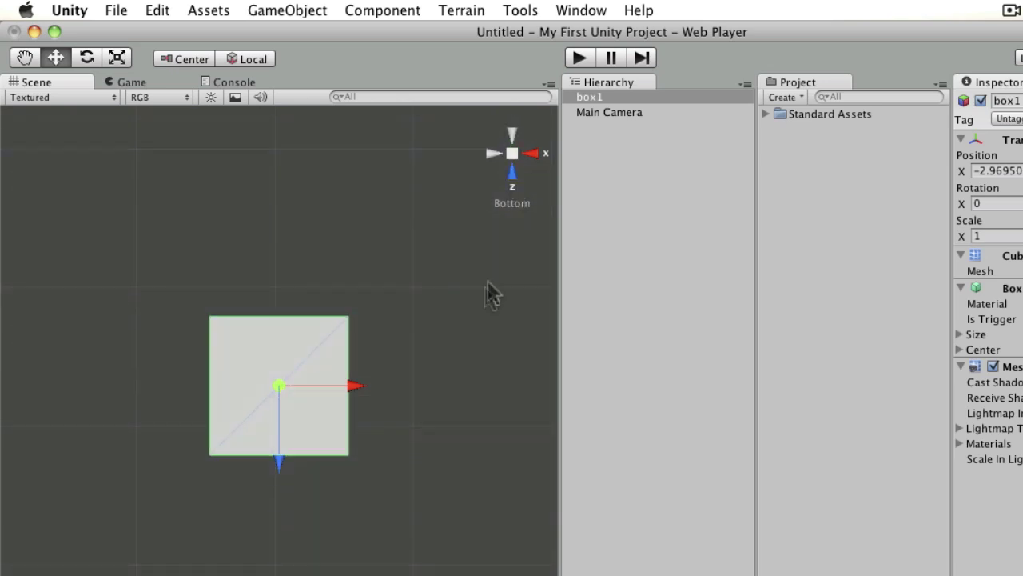
click(512, 153)
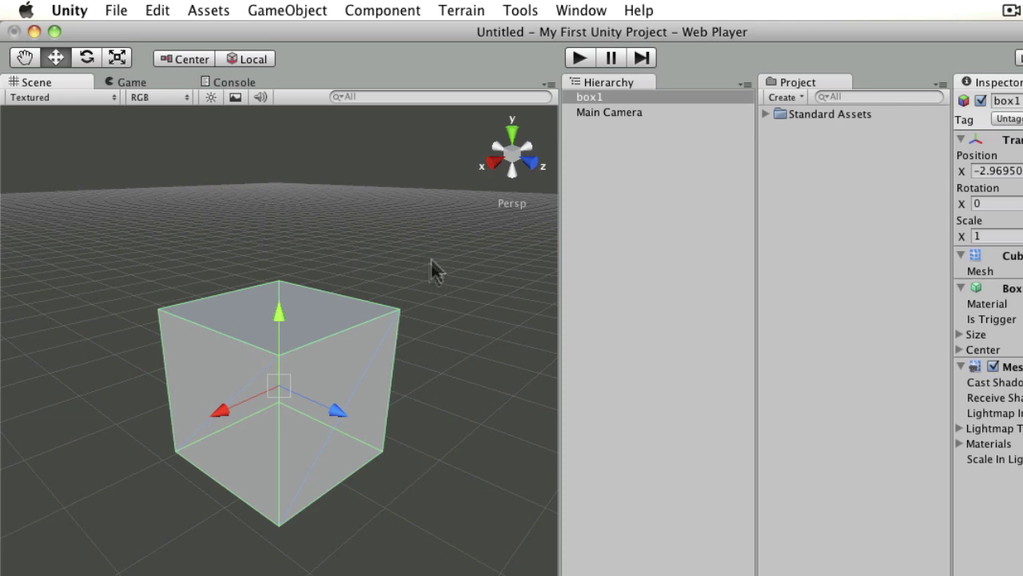
mouse_move(450, 286)
alt+mouse_down()
mouse_move(421, 285)
mouse_move(276, 416)
mouse_move(440, 326)
mouse_move(441, 299)
mouse_move(384, 293)
mouse_move(320, 247)
mouse_move(288, 277)
mouse_move(379, 263)
mouse_move(460, 286)
mouse_move(290, 361)
mouse_move(259, 286)
mouse_move(319, 374)
mouse_move(474, 292)
mouse_move(395, 293)
mouse_move(424, 267)
mouse_move(462, 277)
alt+mouse_up()
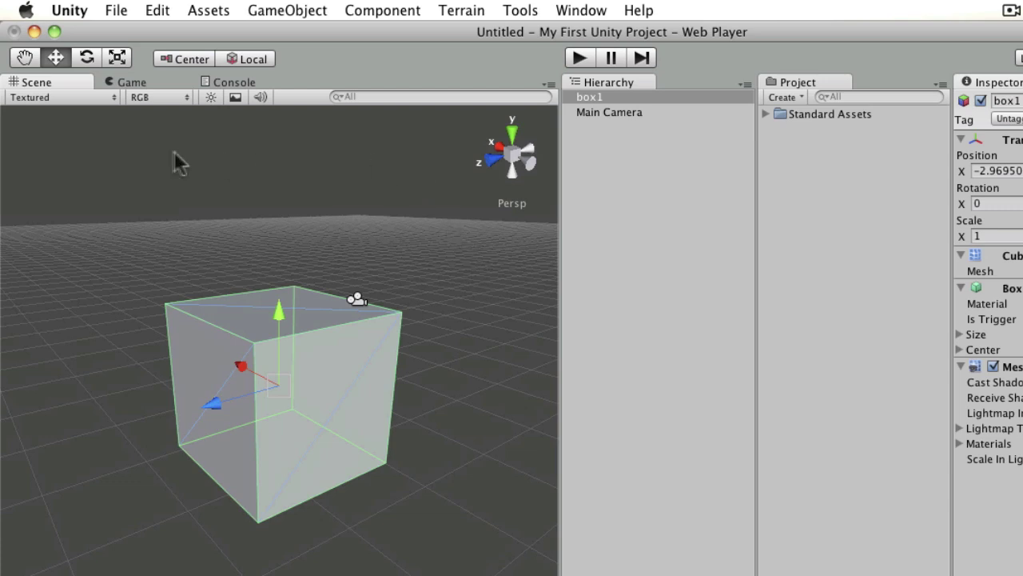
Toggle scene lighting off and on, enable skybox and fog, deselect box1, and pick Hand.
click(211, 98)
click(211, 97)
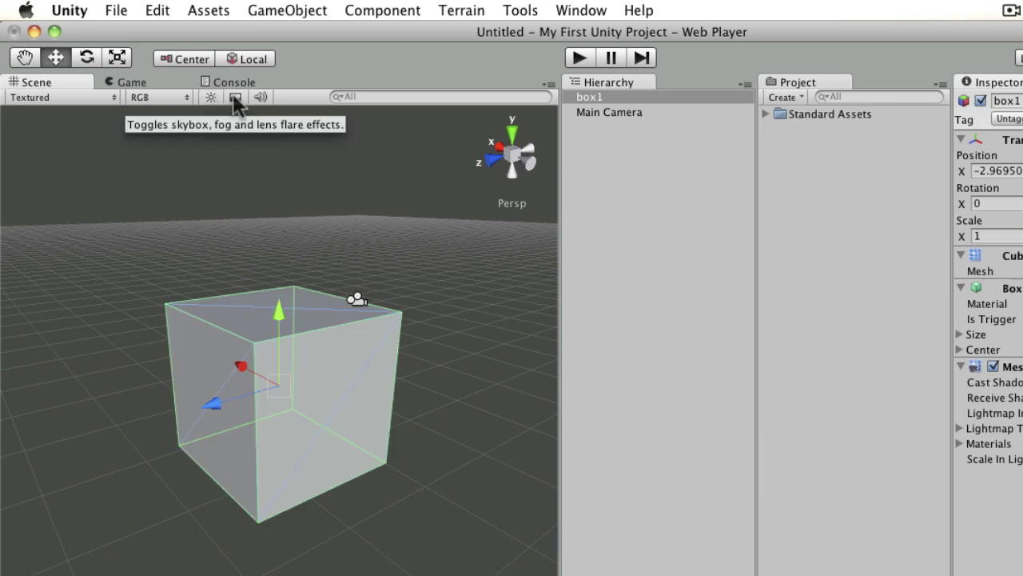
click(235, 98)
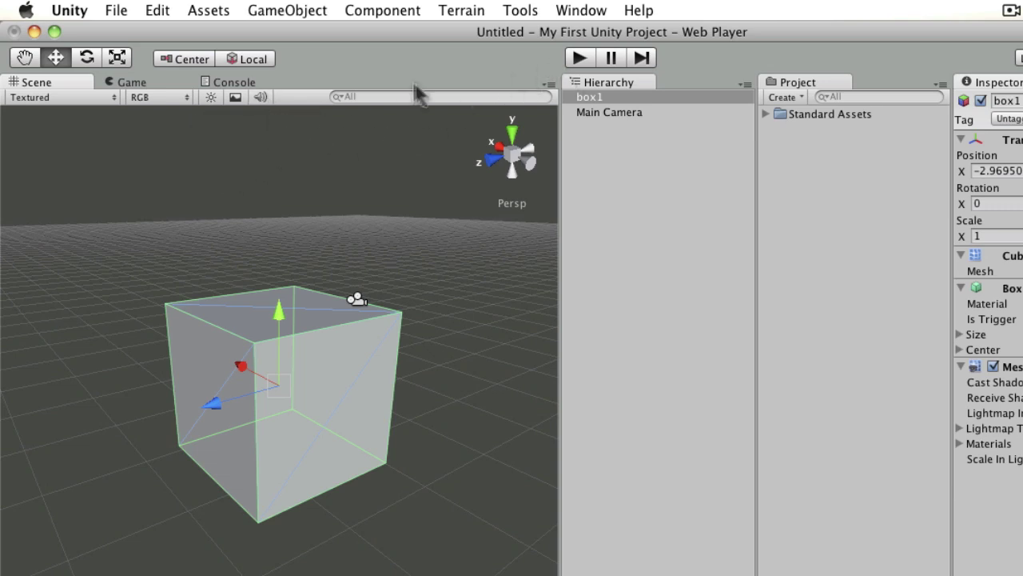
click(374, 96)
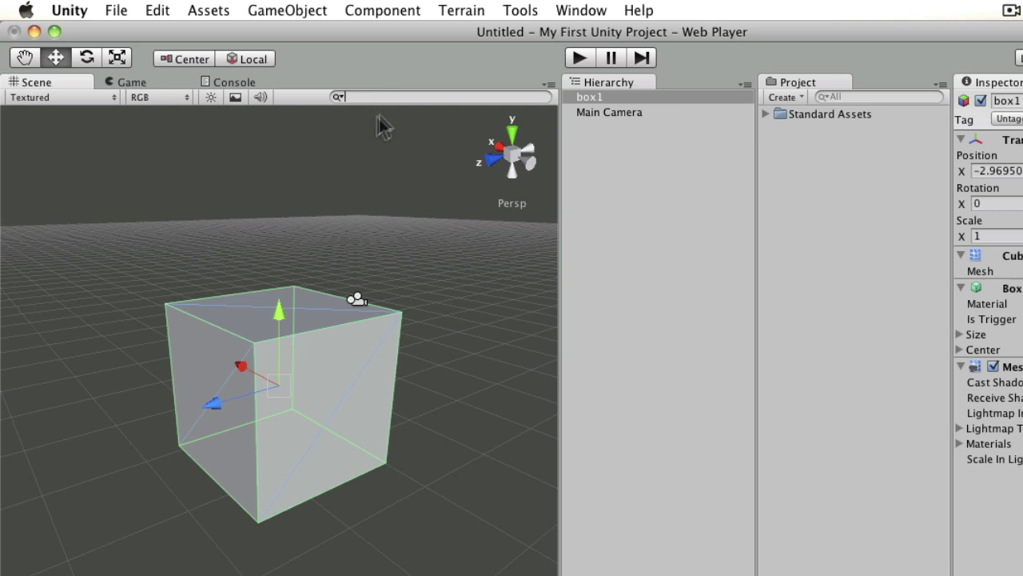
click(375, 158)
click(25, 59)
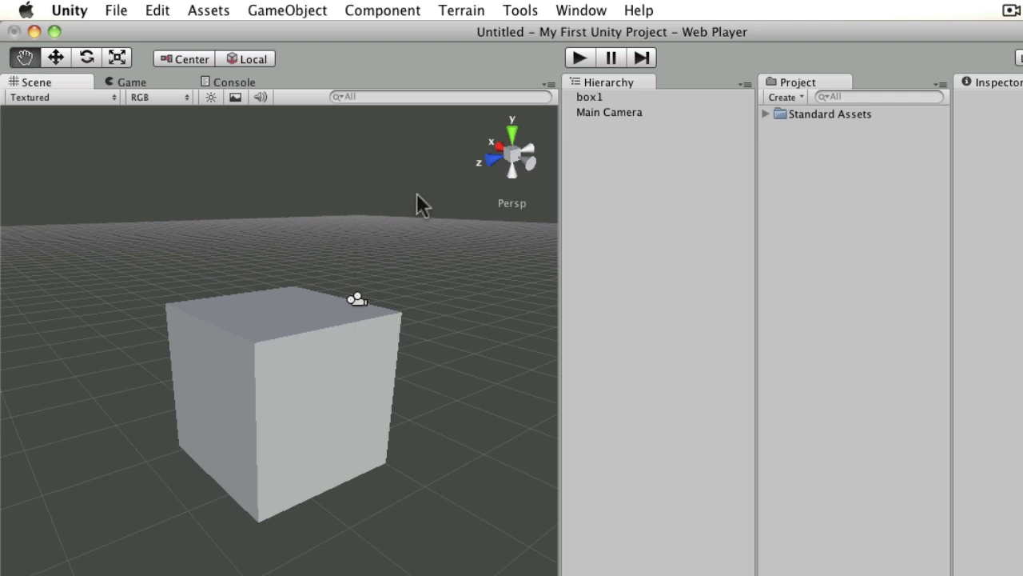
Pan and zoom the Scene view until the cube is out of frame.
drag(420, 193, 260, 197)
scroll(358, 217, down, 5)
drag(358, 217, 231, 200)
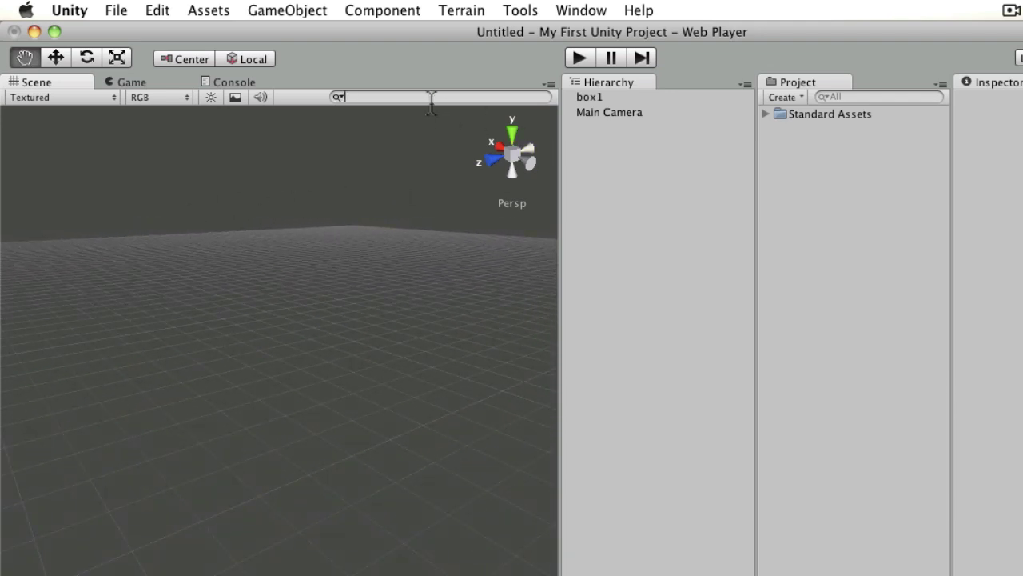
Search the scene for 'box', select and frame box1 with F, then clear the search.
text(box)
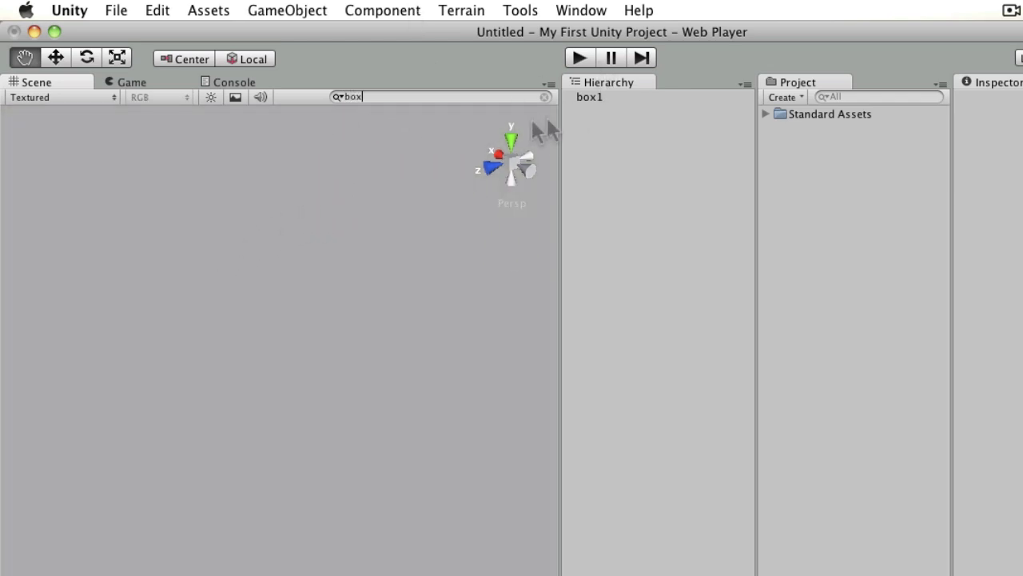
click(609, 96)
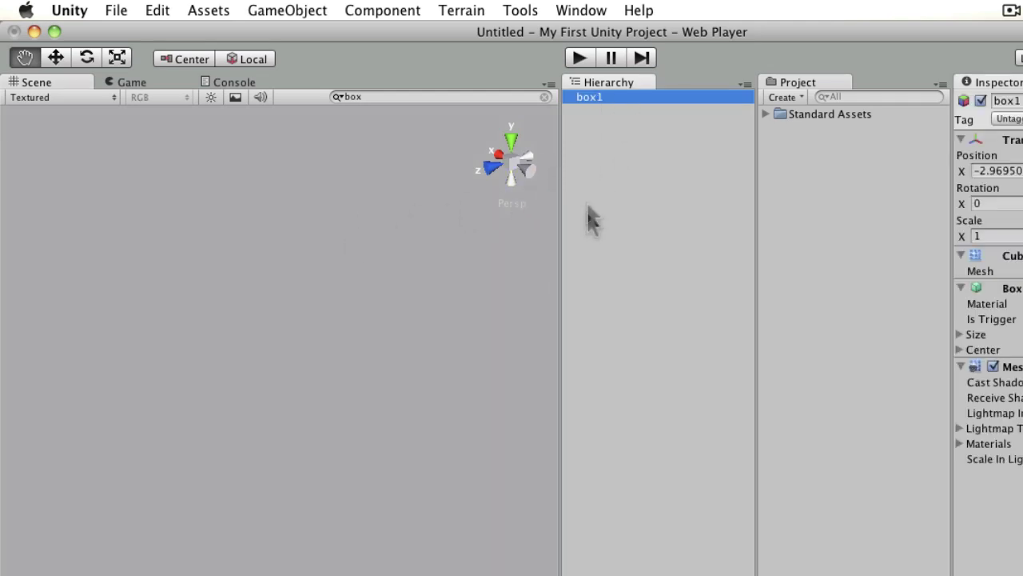
key(f)
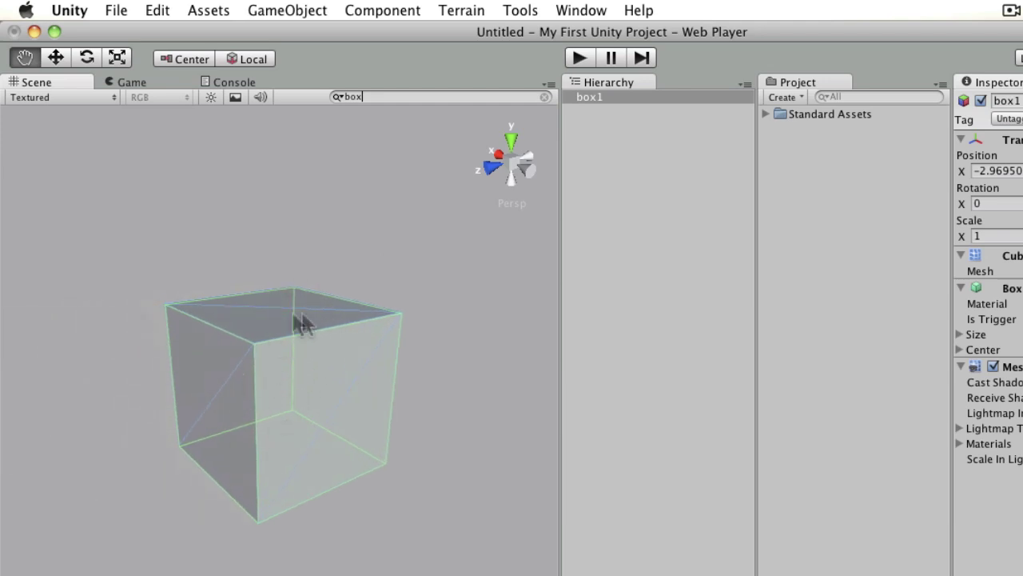
drag(449, 250, 464, 228)
click(543, 96)
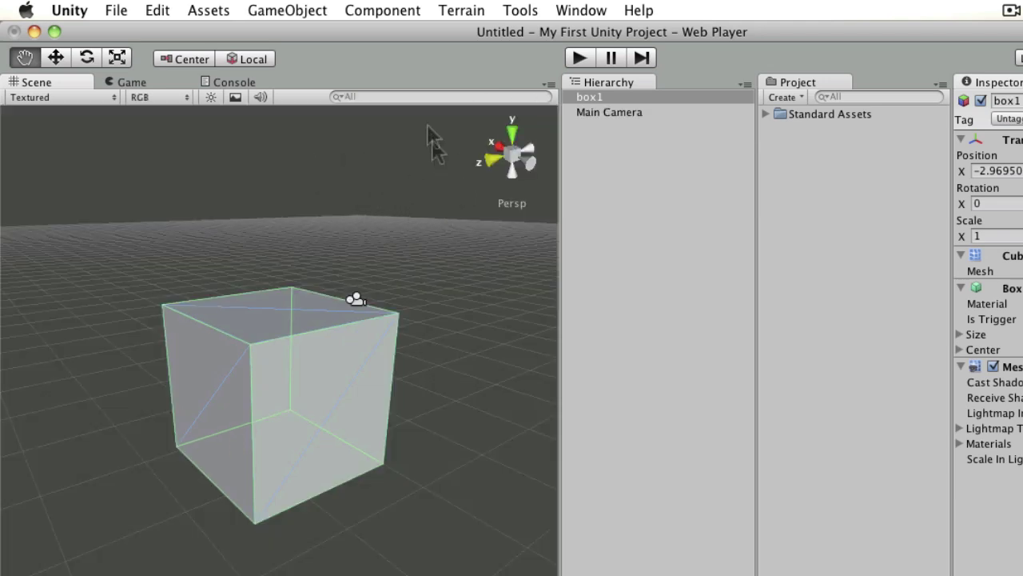
Create a sphere, drag it left of box1 to X ≈ -0.46, and filter the scene by 'sphere'.
click(318, 10)
mouse_move(365, 53)
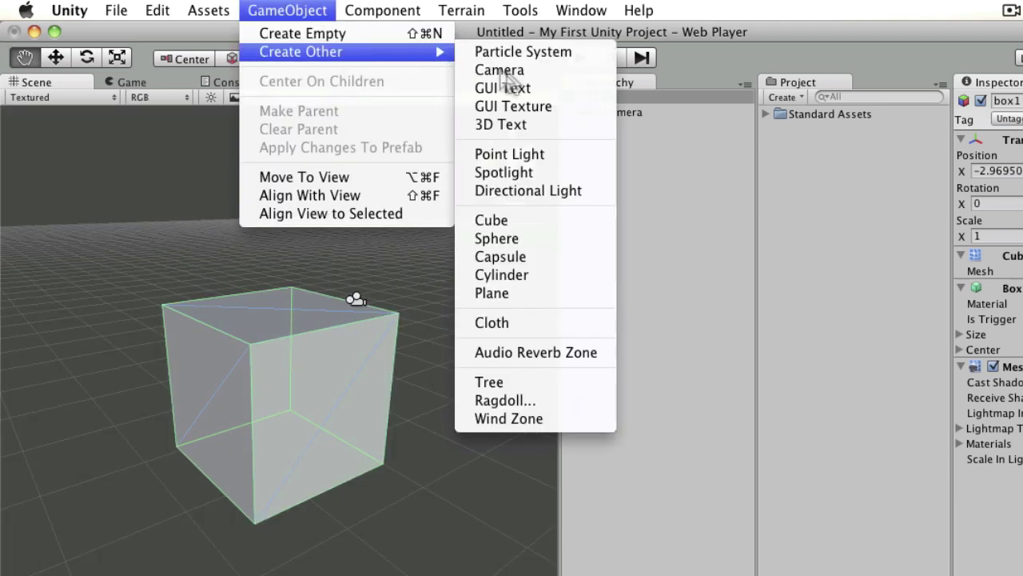
click(492, 238)
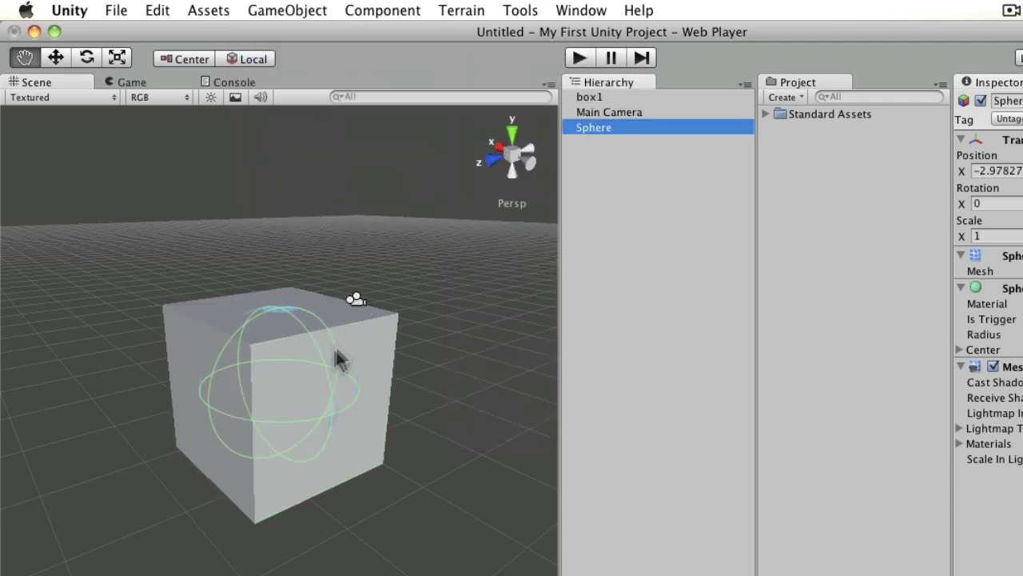
key(w)
drag(215, 409, 74, 329)
click(476, 96)
text(sphere)
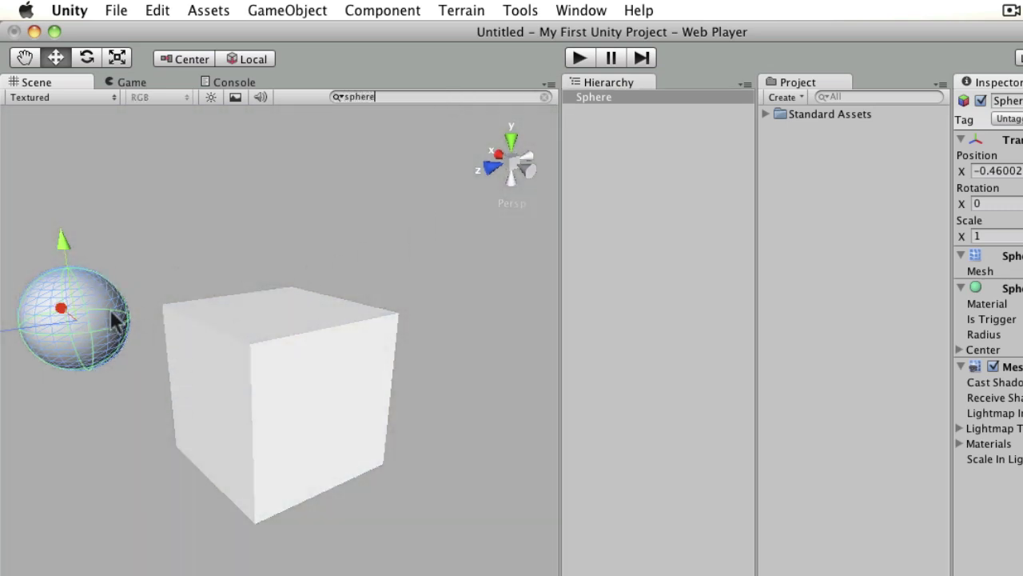
Deselect the sphere, replace the search with 'box', select box1, then clear the filter.
click(686, 193)
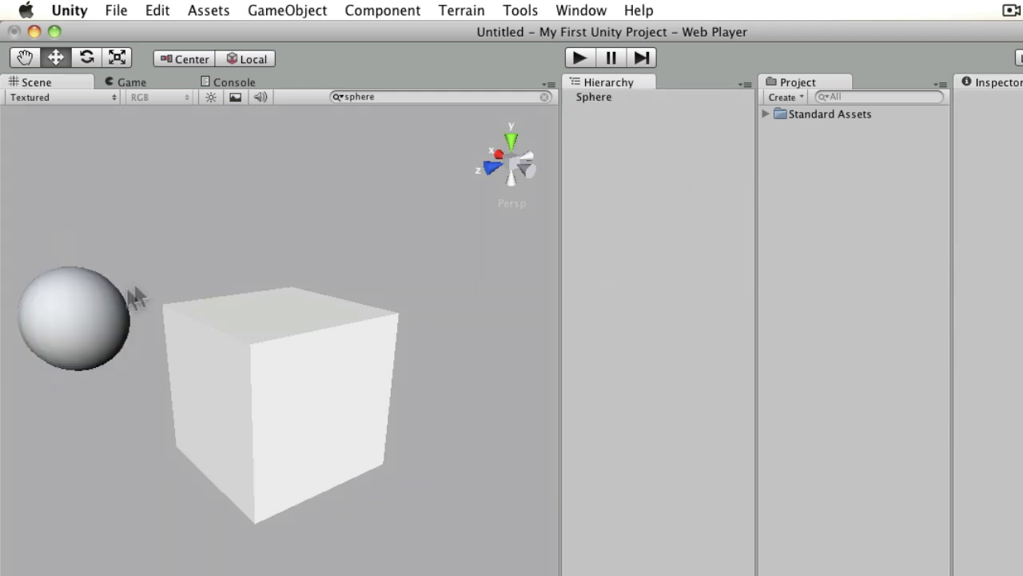
drag(392, 96, 324, 97)
text(box)
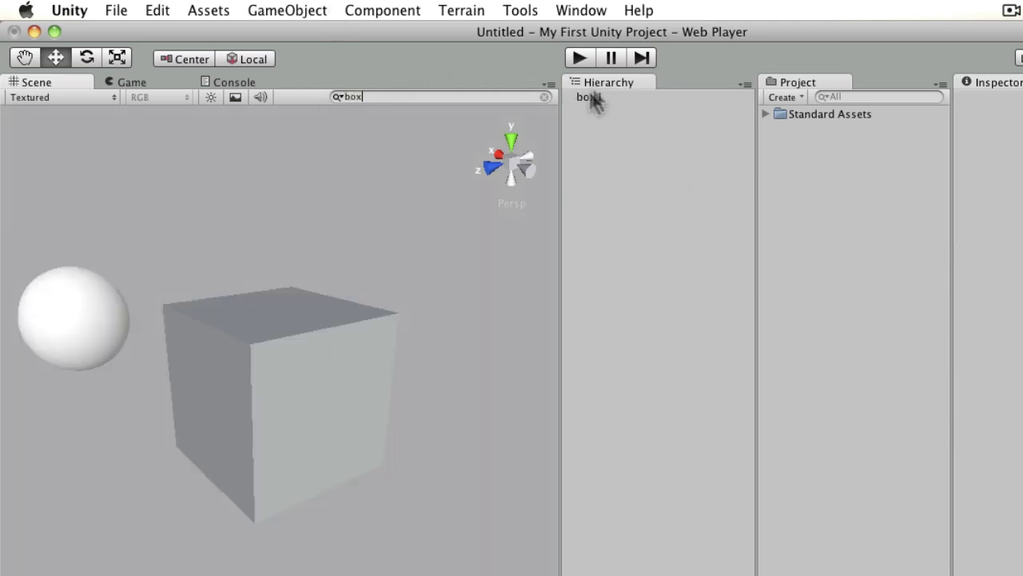
click(331, 351)
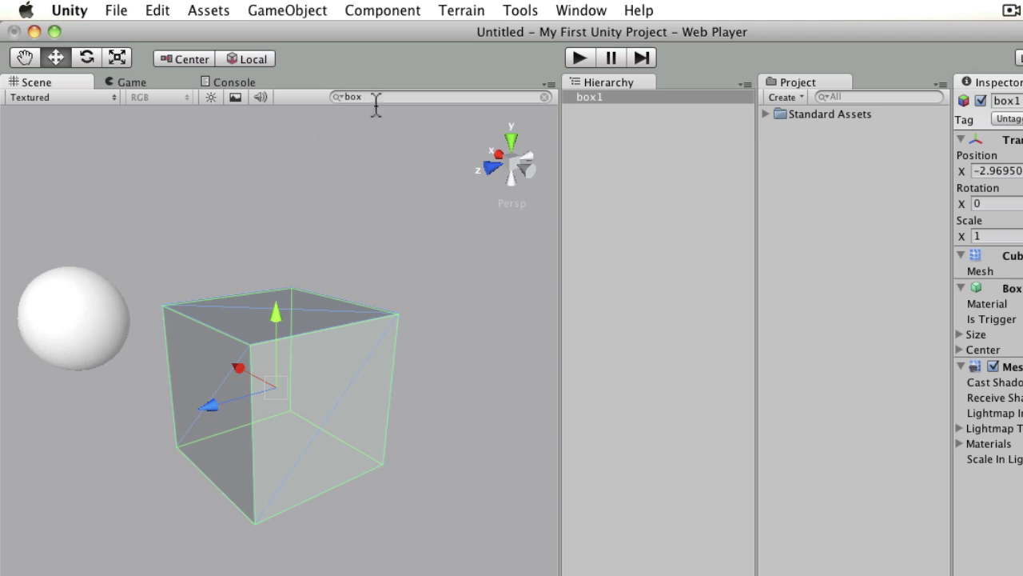
key(BackSpace)
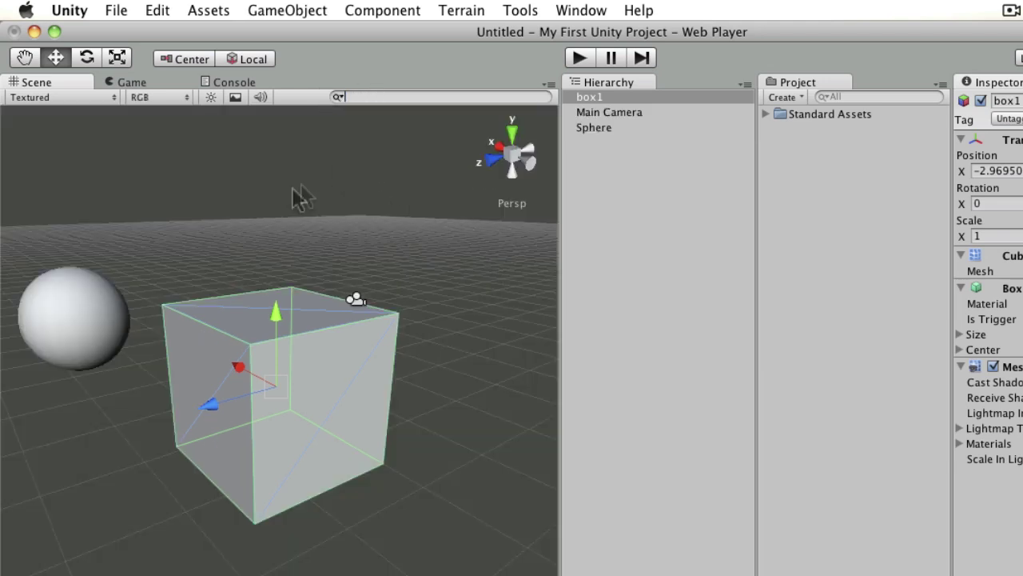